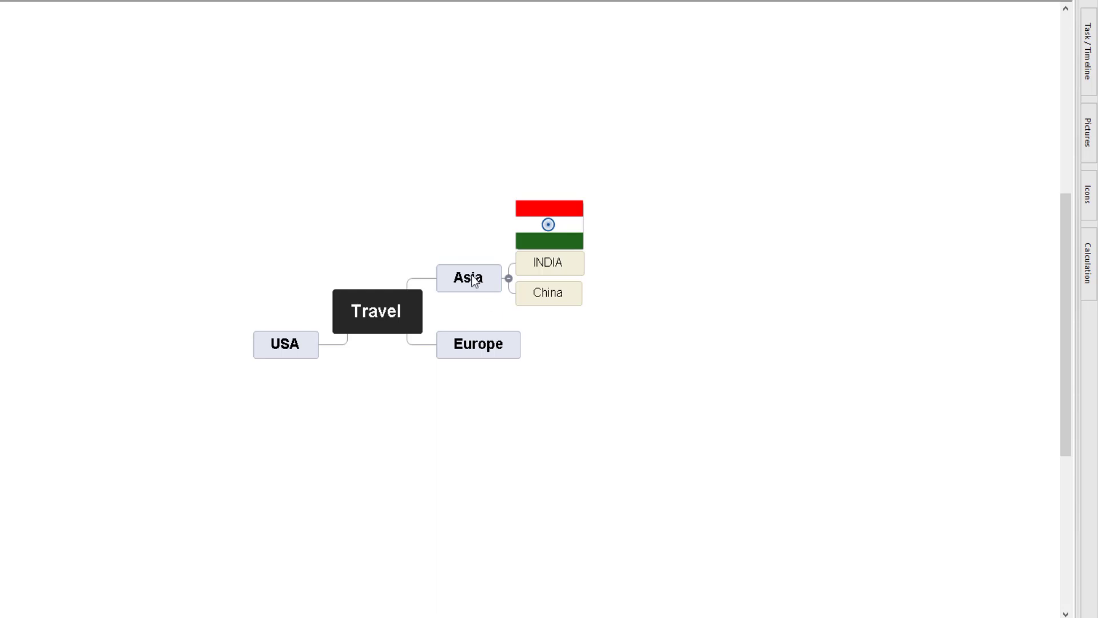
Step: Open a text note for the INDIA sub-branch under Asia
{"action": "left_click", "coordinate": [471, 279]}
{"action": "left_click", "coordinate": [550, 265]}
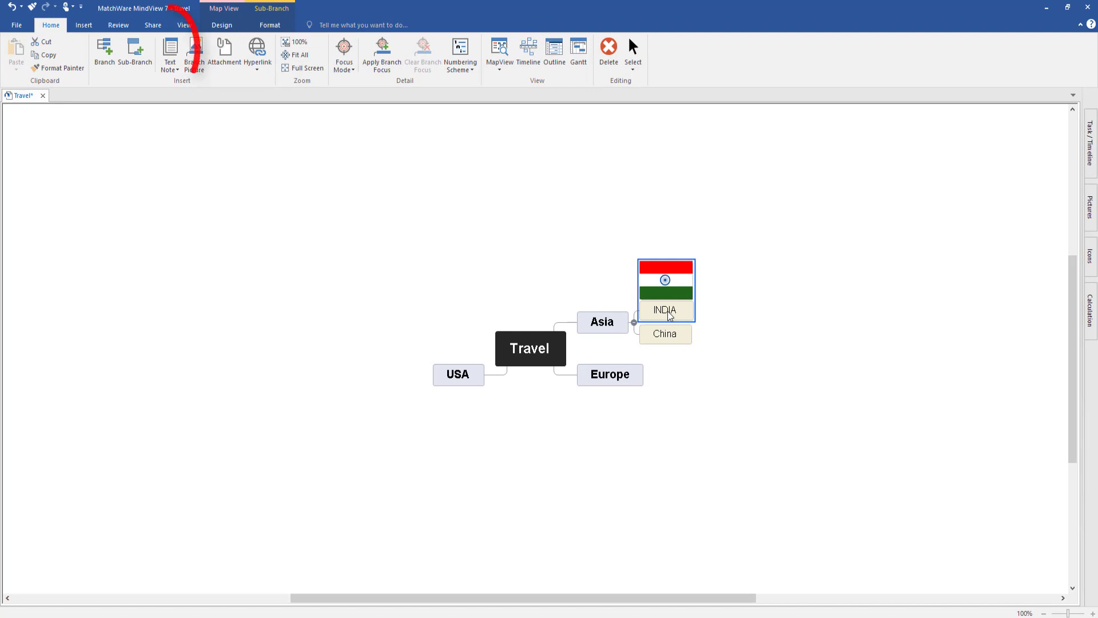
{"action": "left_click", "coordinate": [167, 53]}
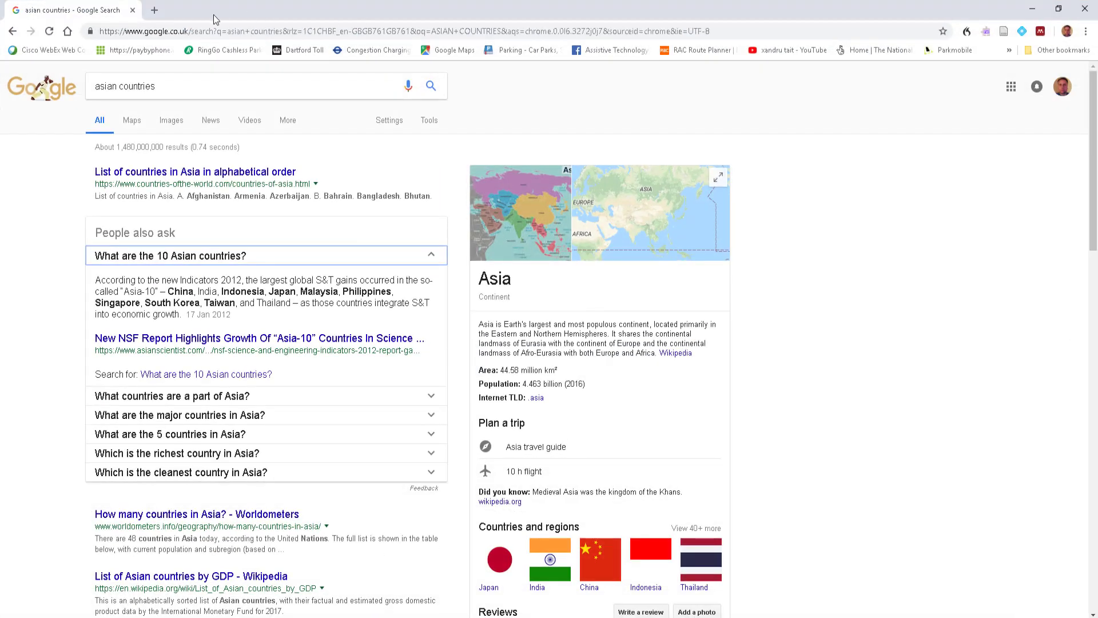
Step: Search Google for "india history" in a new Chrome tab
{"action": "left_click", "coordinate": [151, 13]}
{"action": "type", "text": "india history"}
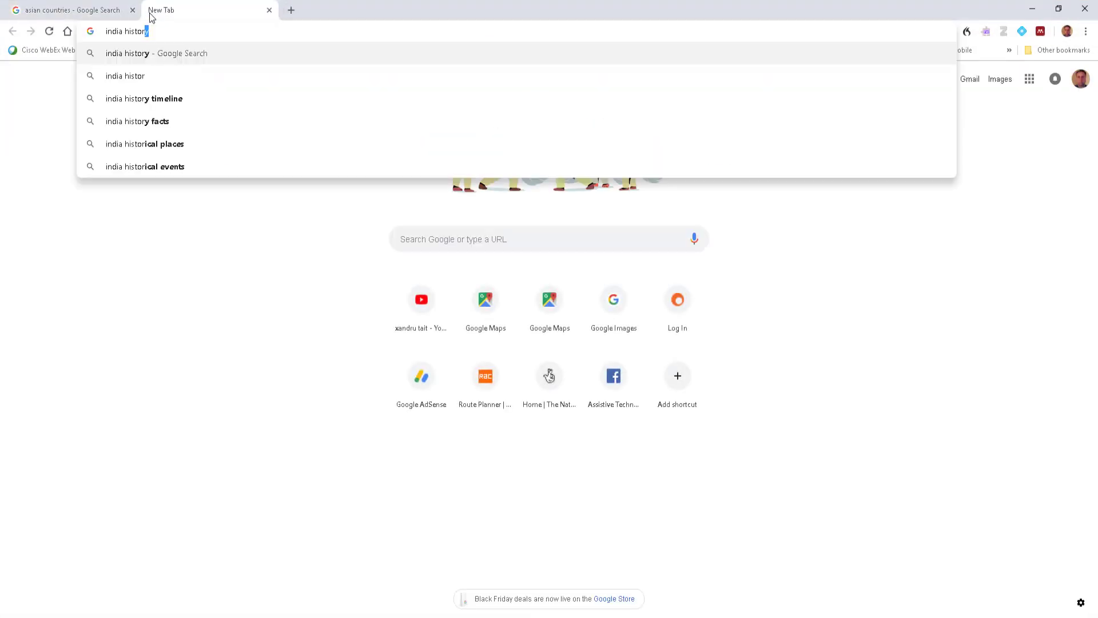
{"action": "key", "text": "Return"}
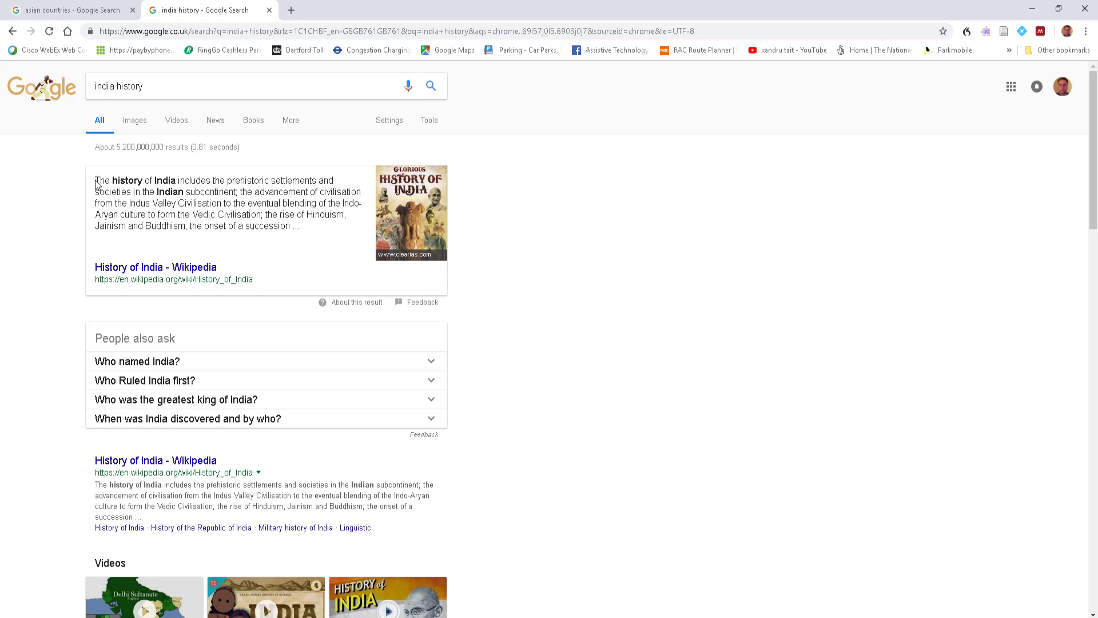
Step: Copy the summary paragraph about the history of India from the search results into the INDIA text note in MindView
{"action": "left_click_drag", "start_coordinate": [97, 185], "coordinate": [309, 232]}
{"action": "right_click", "coordinate": [247, 190]}
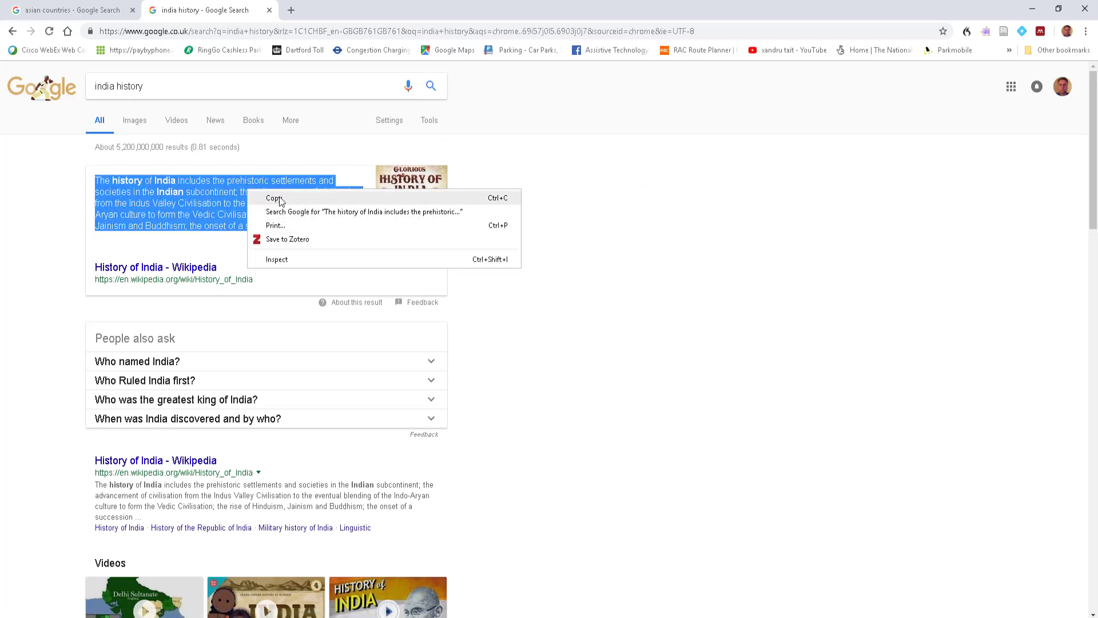
{"action": "left_click", "coordinate": [279, 201]}
{"action": "left_click", "coordinate": [614, 612]}
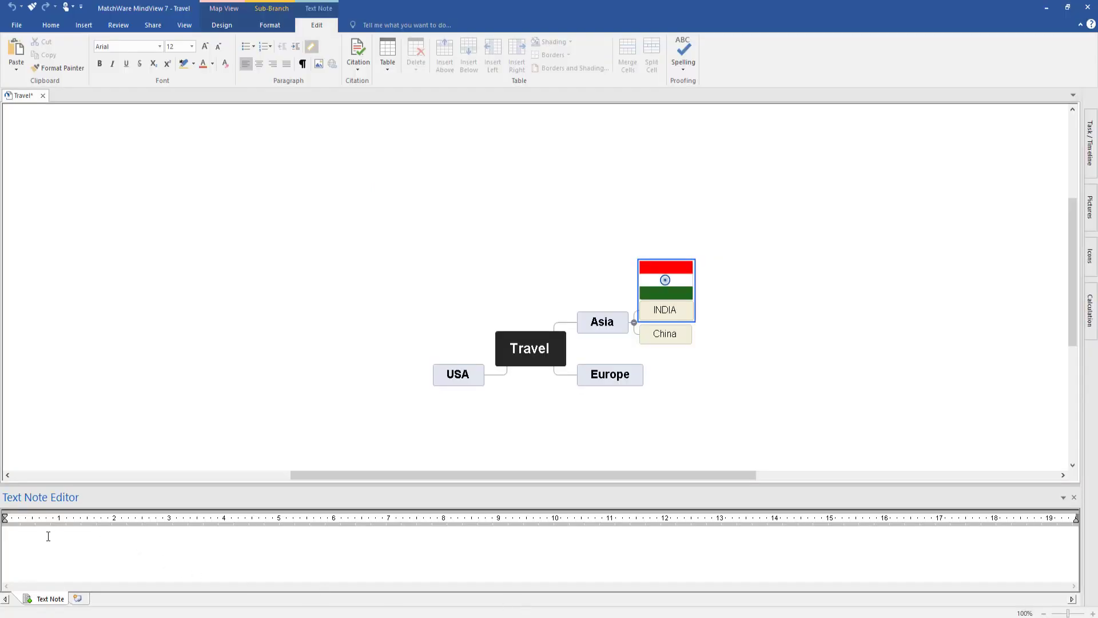
{"action": "left_click", "coordinate": [38, 539]}
{"action": "key", "text": "ctrl+v"}
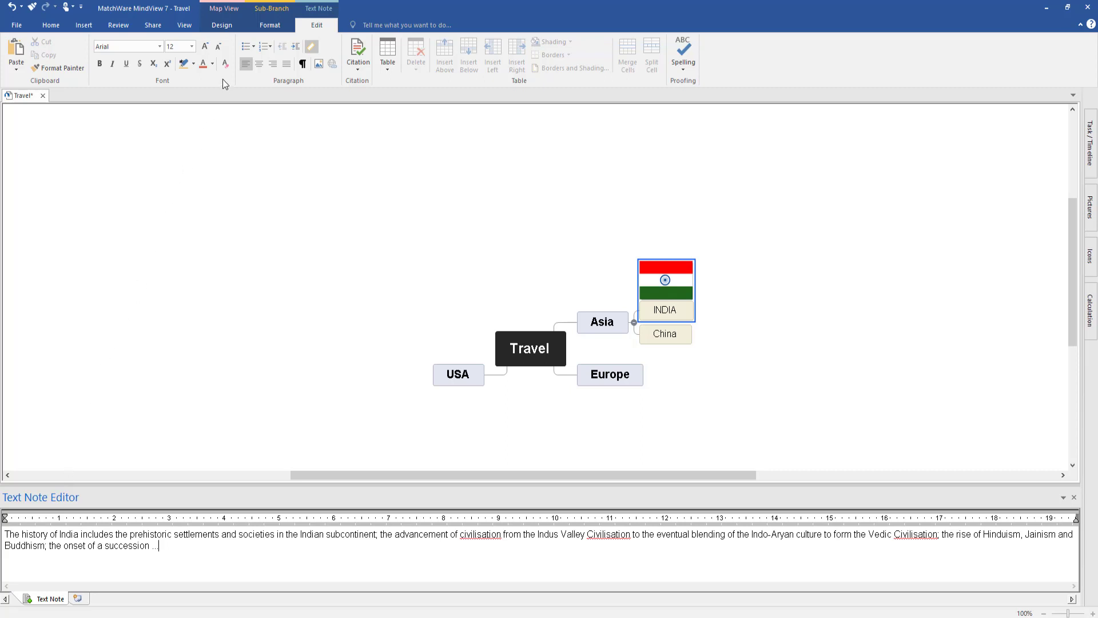
Step: Highlight the words "settlements and societies in the Indian" in yellow in the INDIA text note
{"action": "left_click_drag", "start_coordinate": [173, 534], "coordinate": [326, 537]}
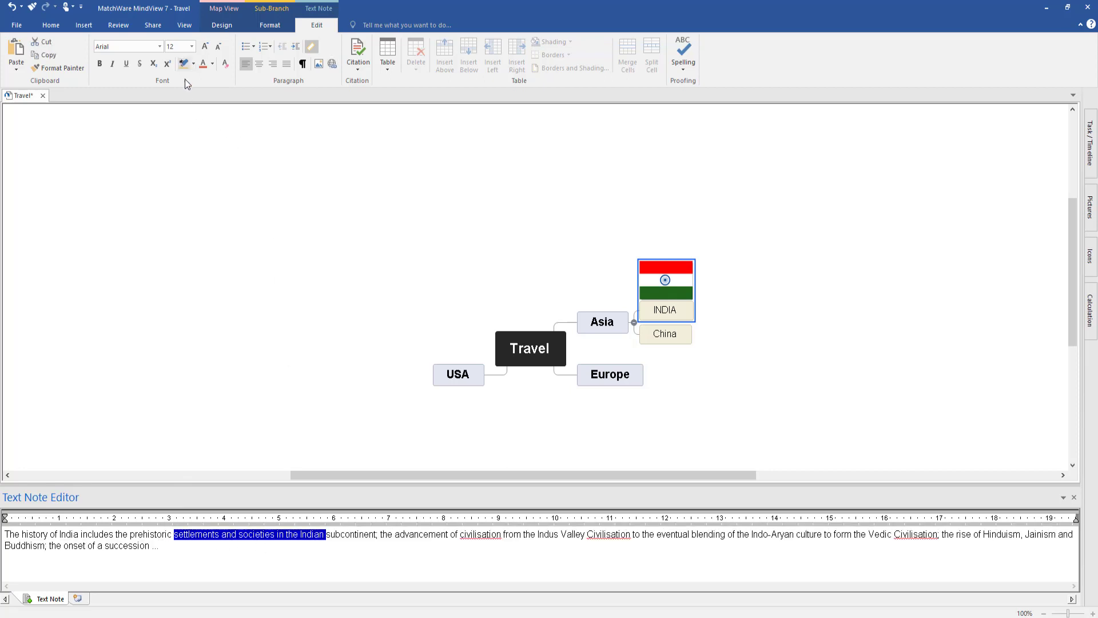
{"action": "left_click", "coordinate": [310, 546]}
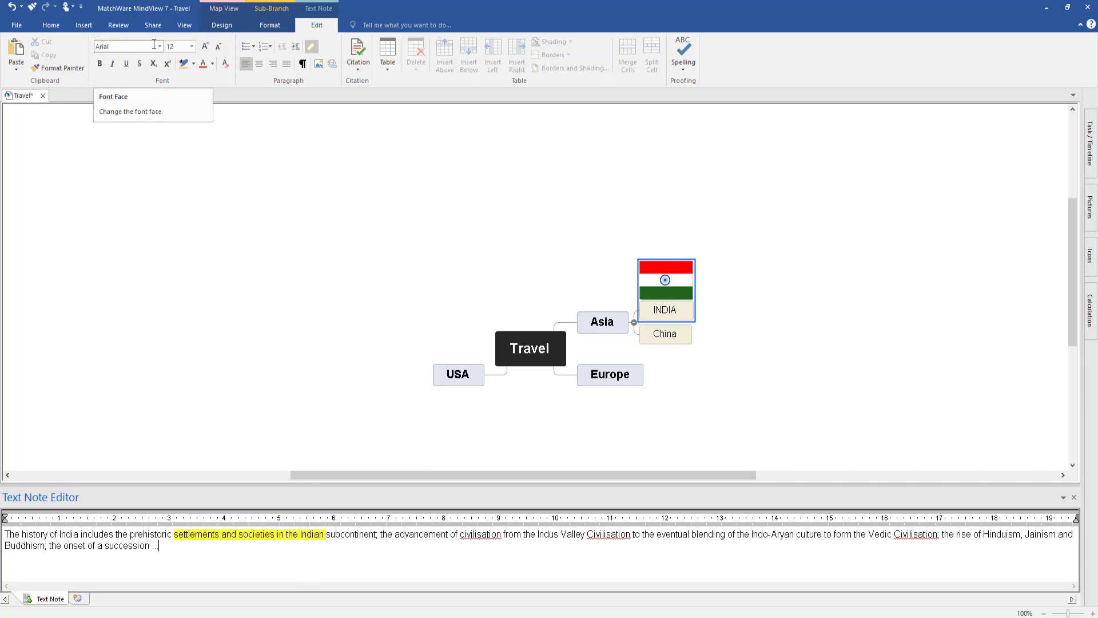
{"action": "right_click", "coordinate": [165, 544]}
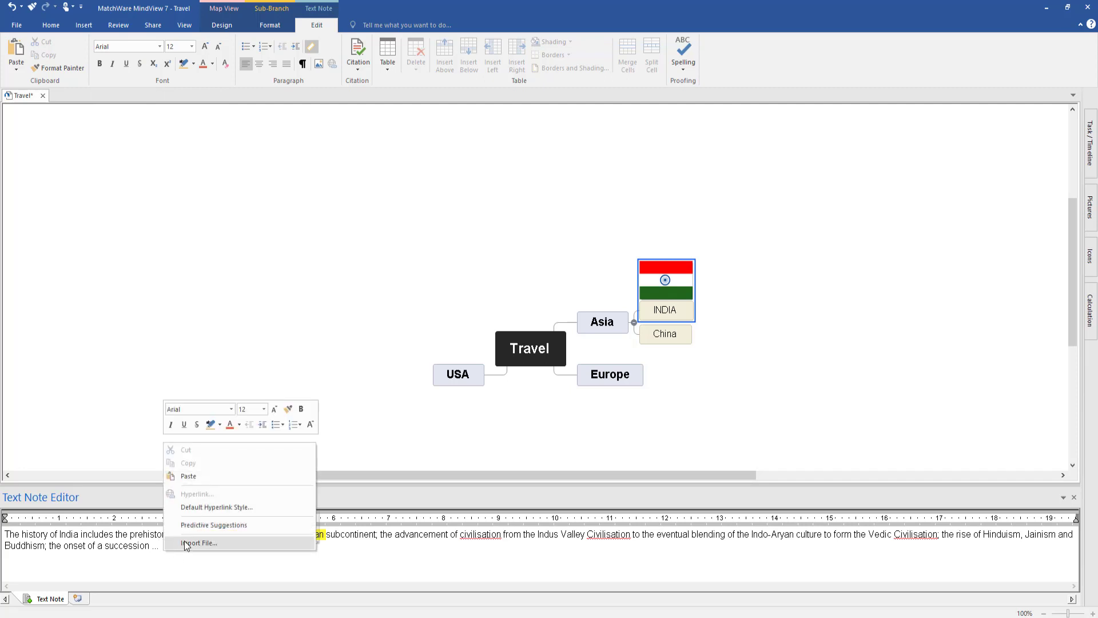
{"action": "left_click", "coordinate": [191, 579]}
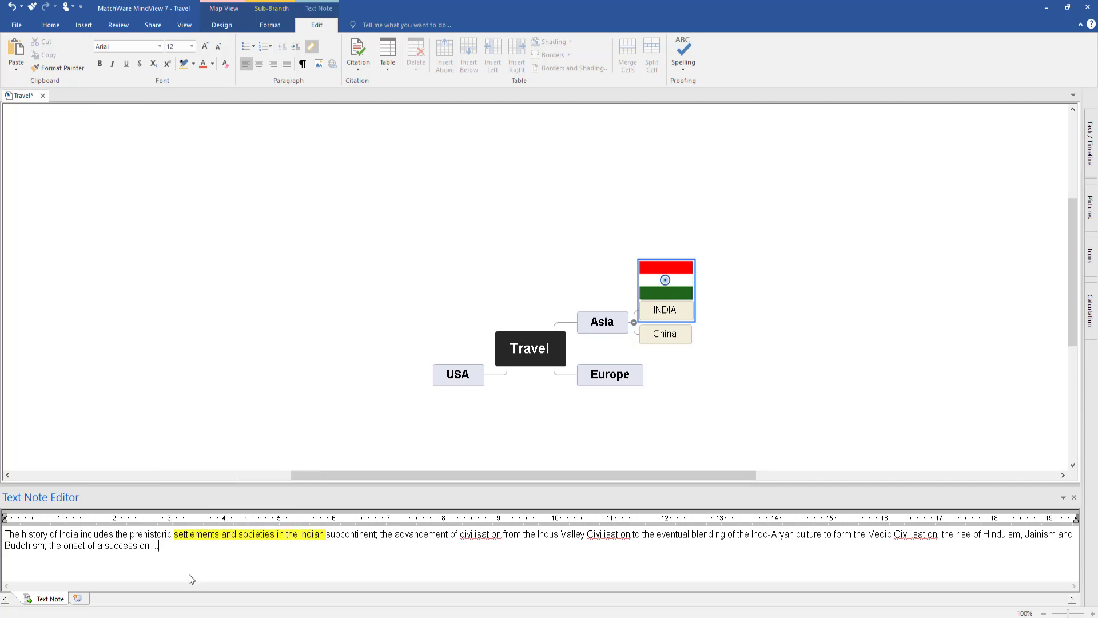
{"action": "left_click", "coordinate": [318, 63]}
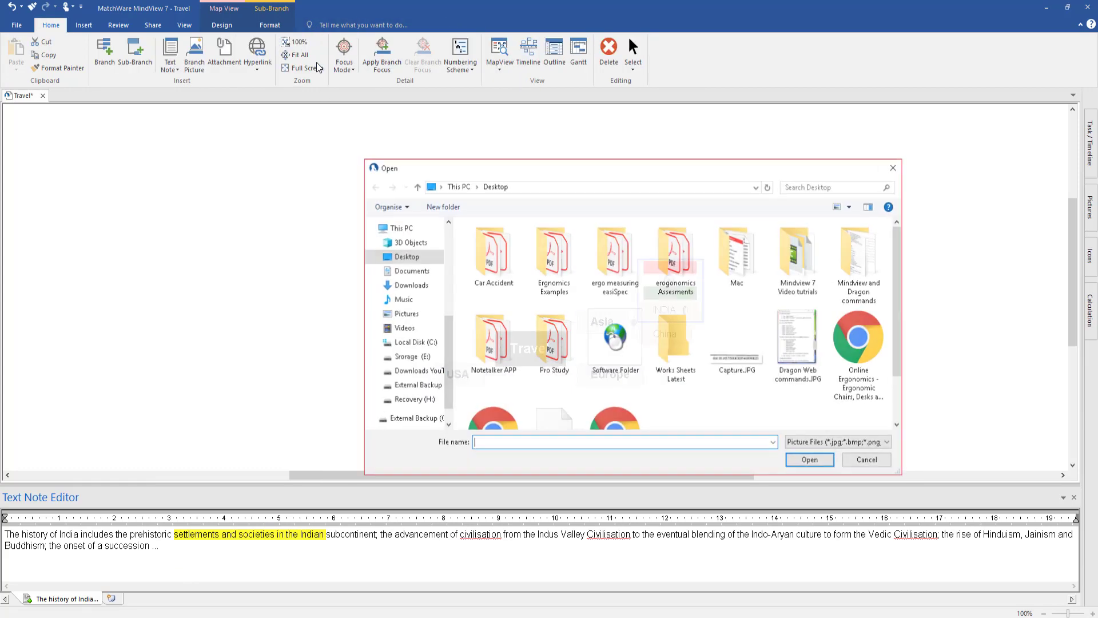
{"action": "left_click", "coordinate": [868, 460]}
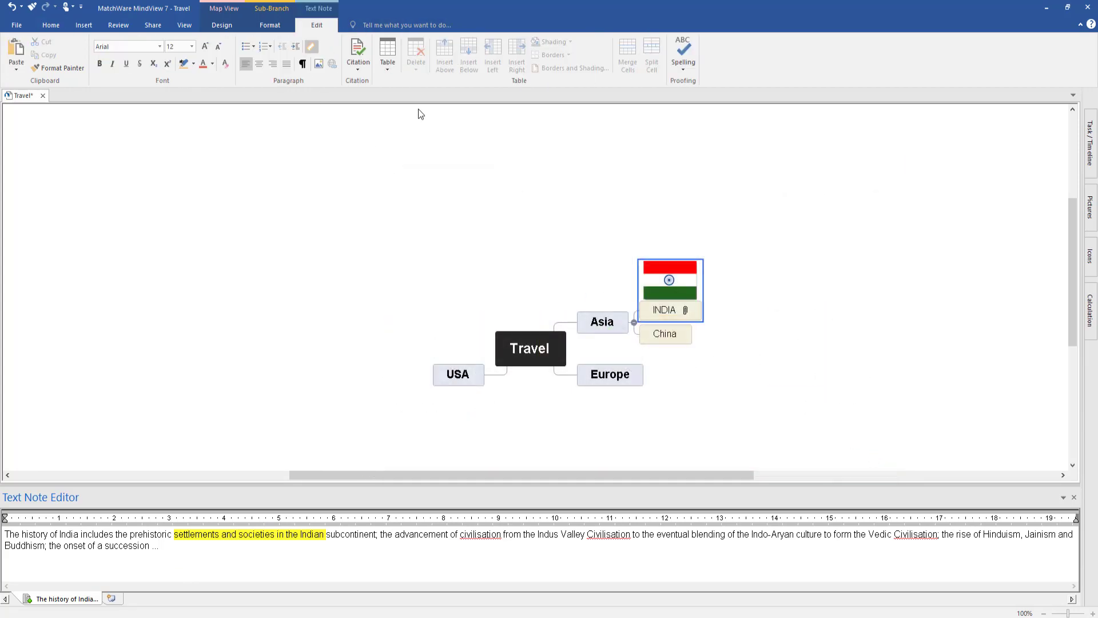
Step: Close the text note editor and apply the solid blue colour scheme to the Europe branch
{"action": "left_click", "coordinate": [1073, 497]}
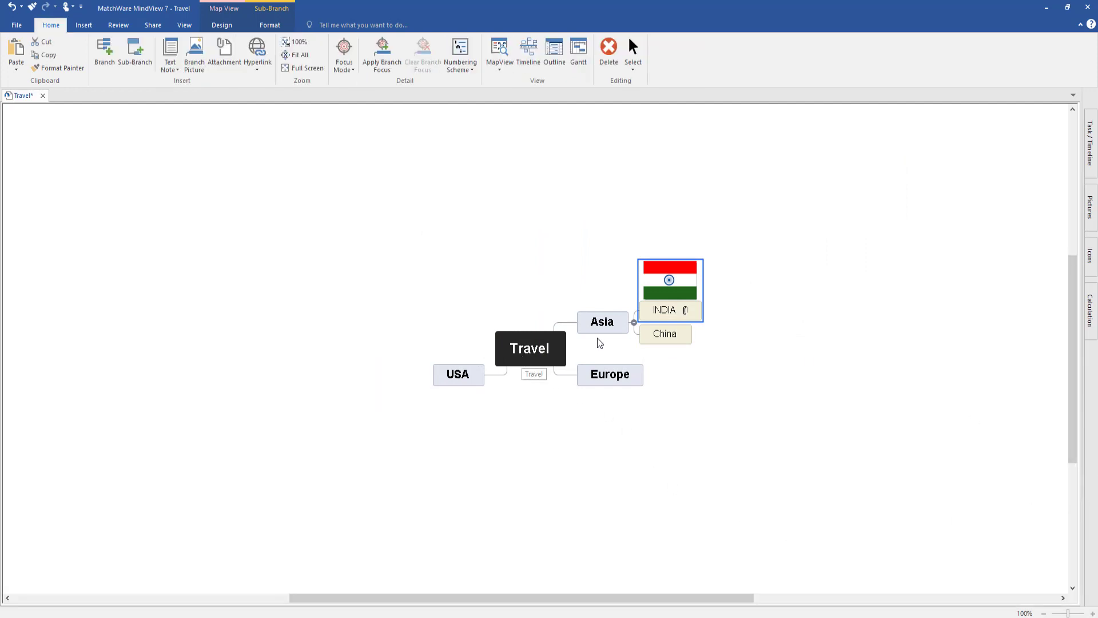
{"action": "left_click", "coordinate": [666, 335]}
{"action": "left_click", "coordinate": [603, 382]}
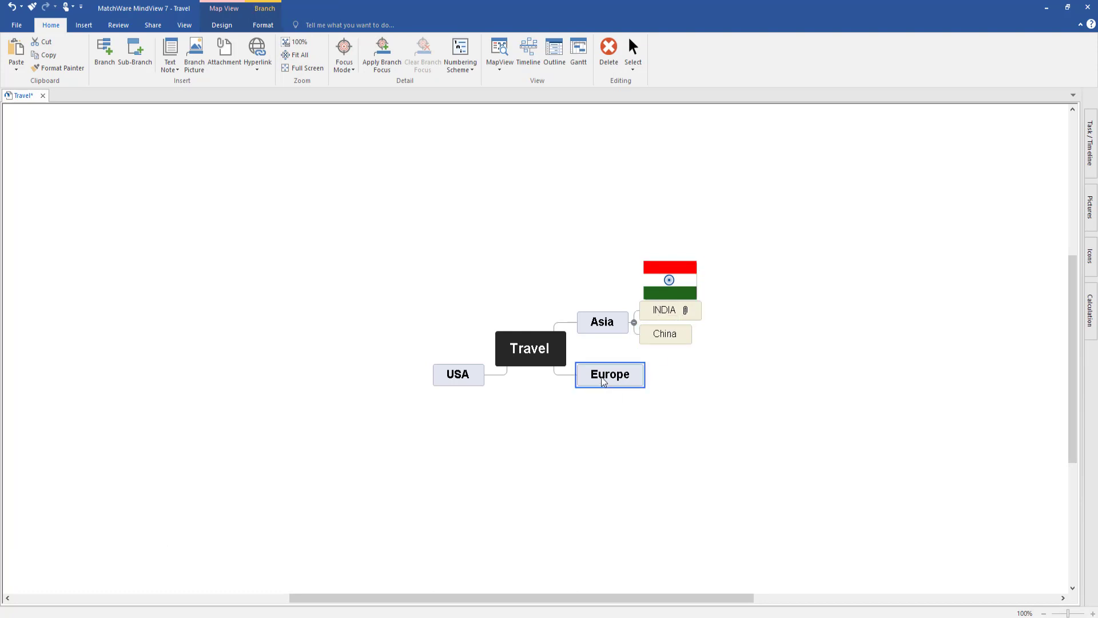
{"action": "left_click", "coordinate": [610, 330]}
{"action": "left_click", "coordinate": [616, 379]}
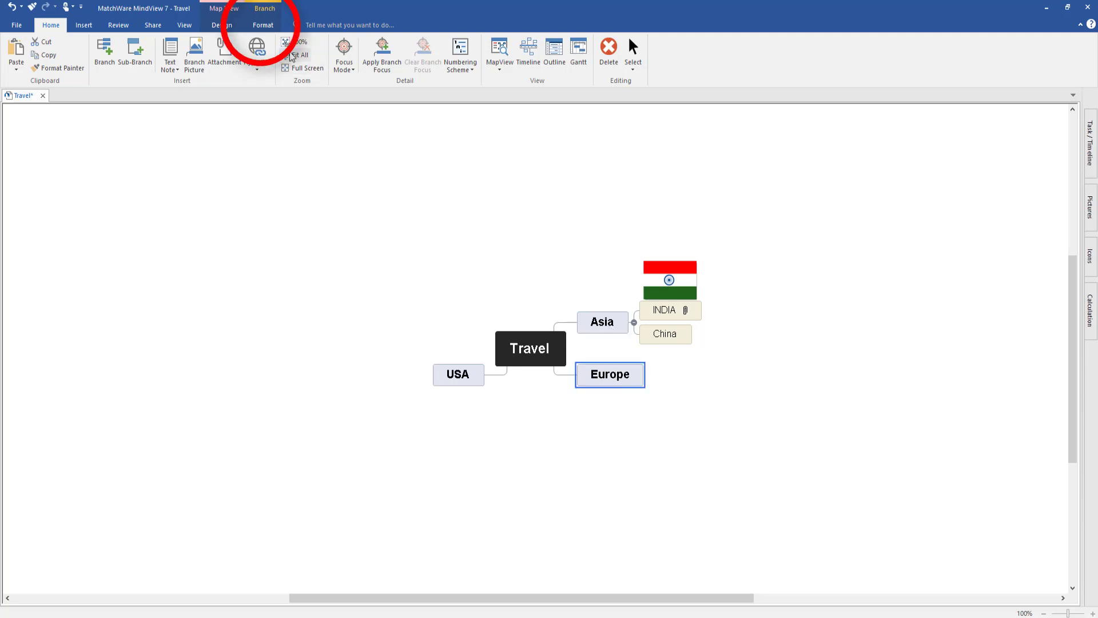
{"action": "left_click", "coordinate": [263, 26]}
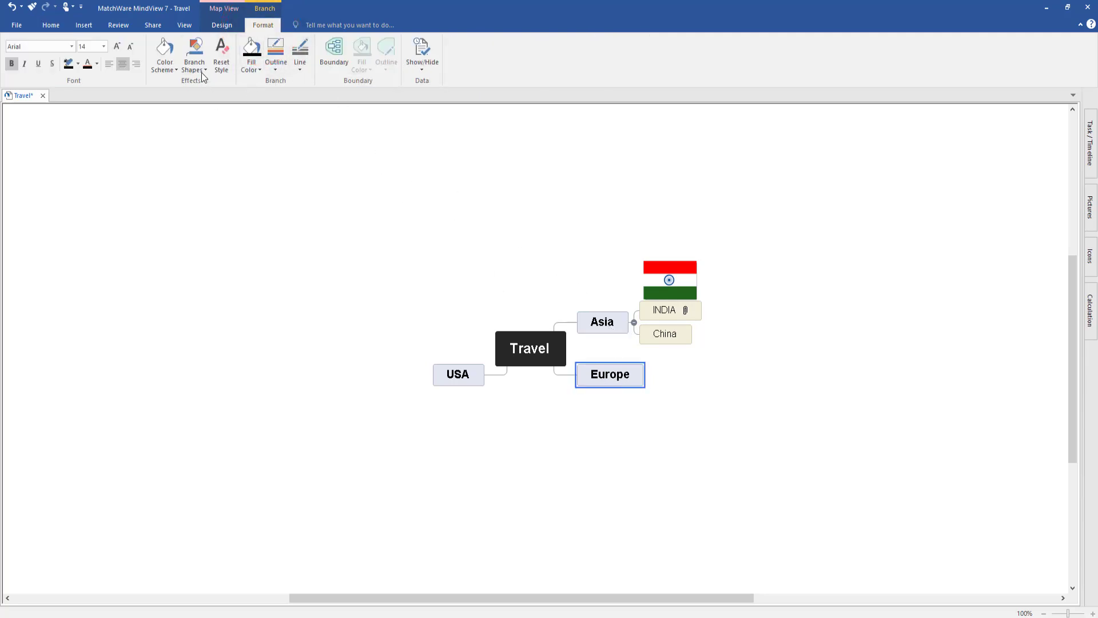
{"action": "left_click", "coordinate": [164, 63]}
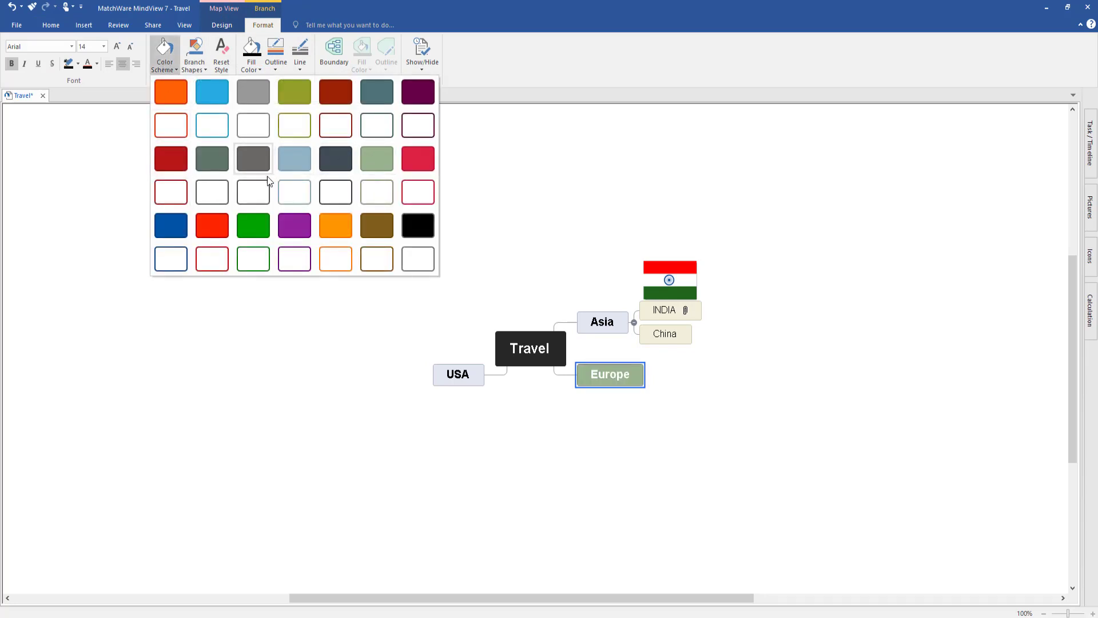
{"action": "left_click", "coordinate": [170, 224]}
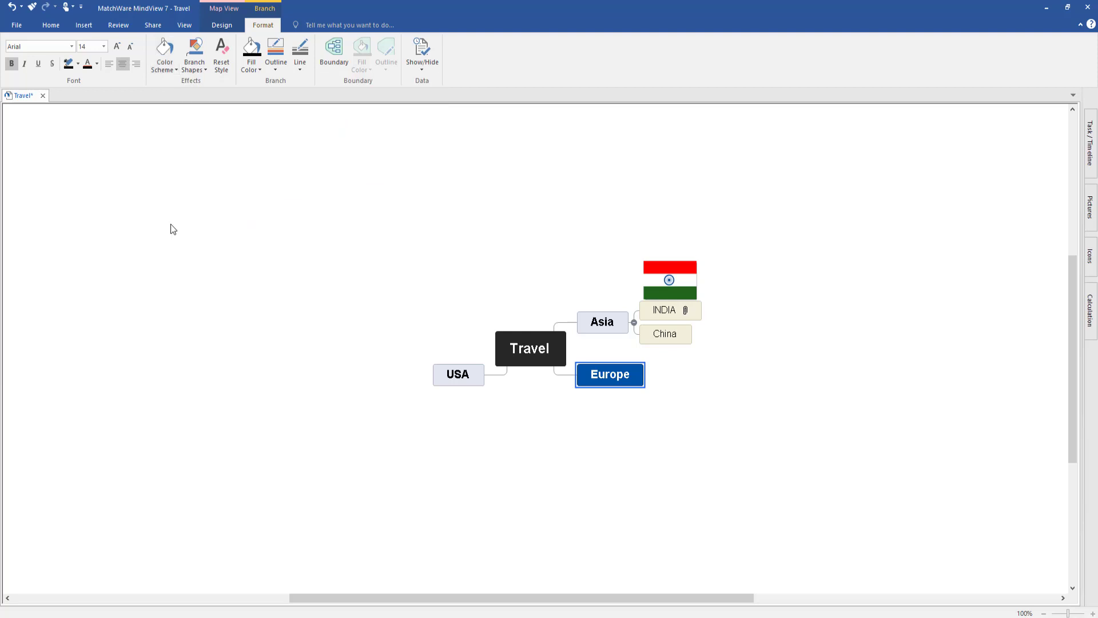
{"action": "left_click", "coordinate": [566, 443]}
Step: Give the USA branch a white gradient colour
{"action": "left_click", "coordinate": [459, 381]}
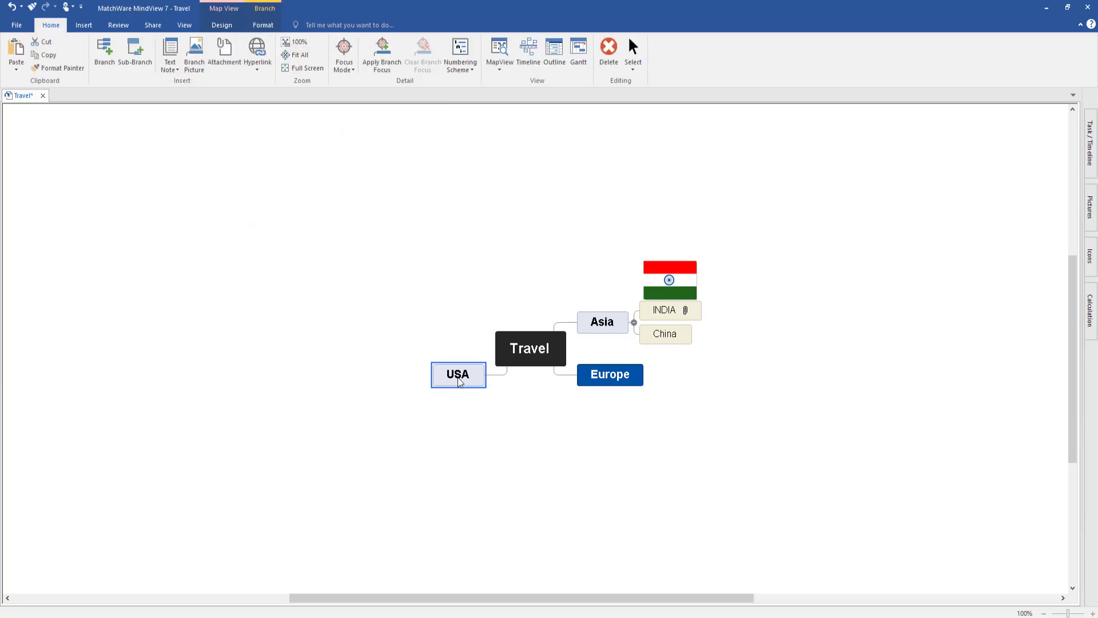
{"action": "left_click", "coordinate": [255, 26]}
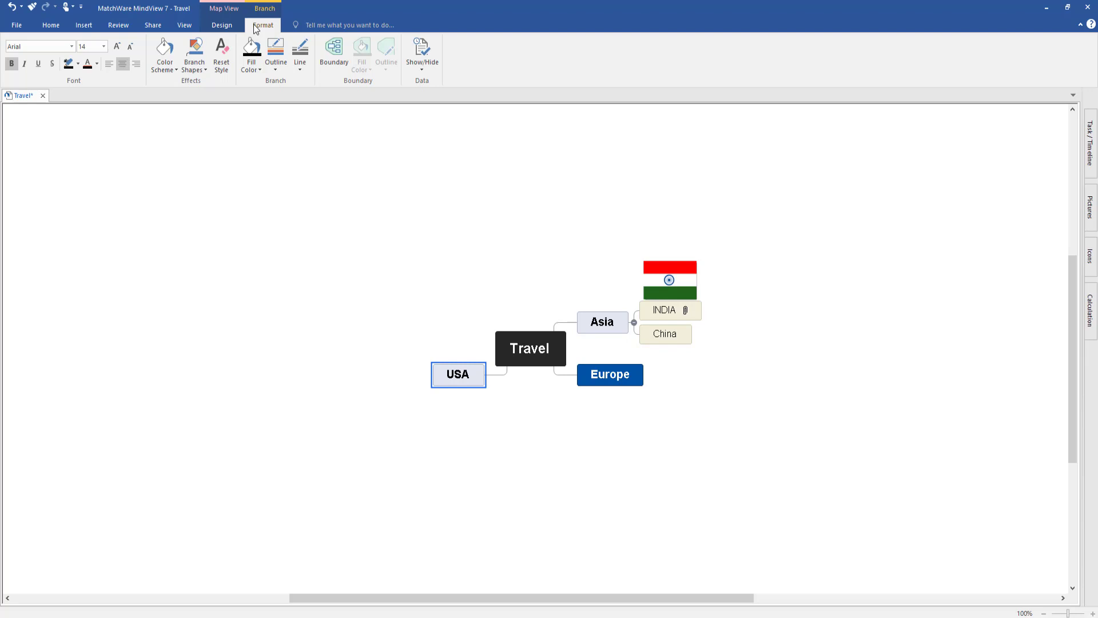
{"action": "left_click", "coordinate": [250, 70]}
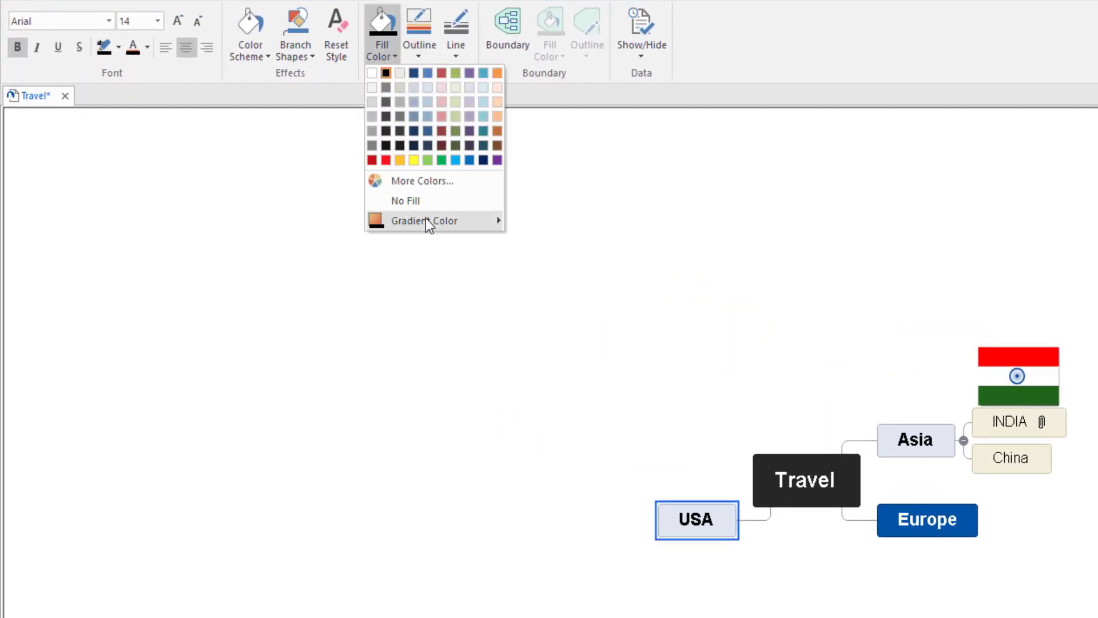
{"action": "mouse_move", "coordinate": [429, 221]}
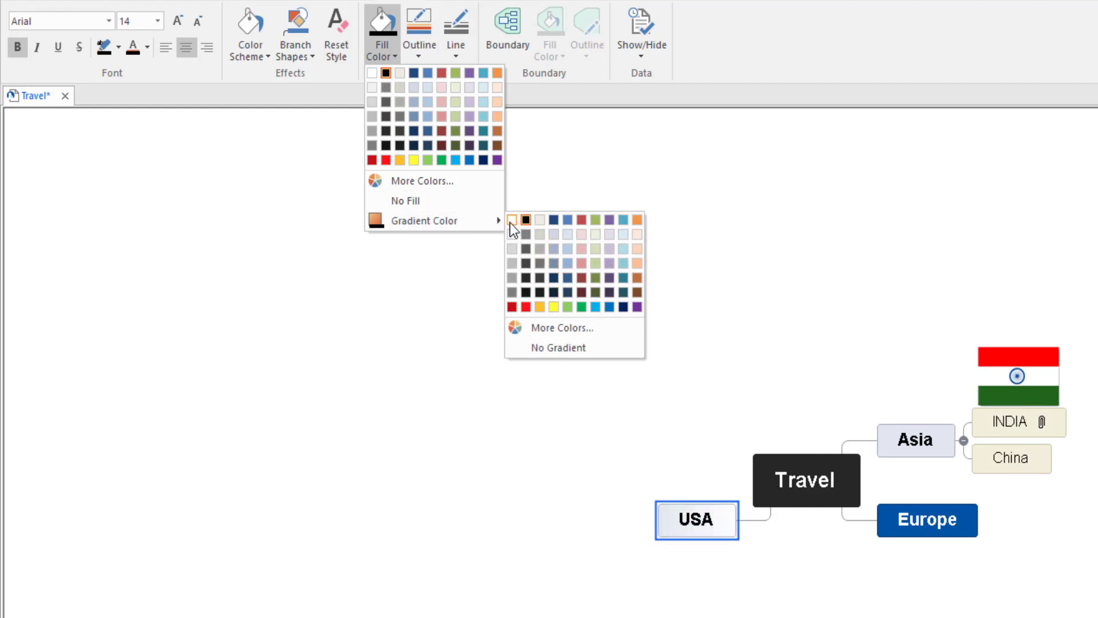
{"action": "left_click", "coordinate": [510, 220]}
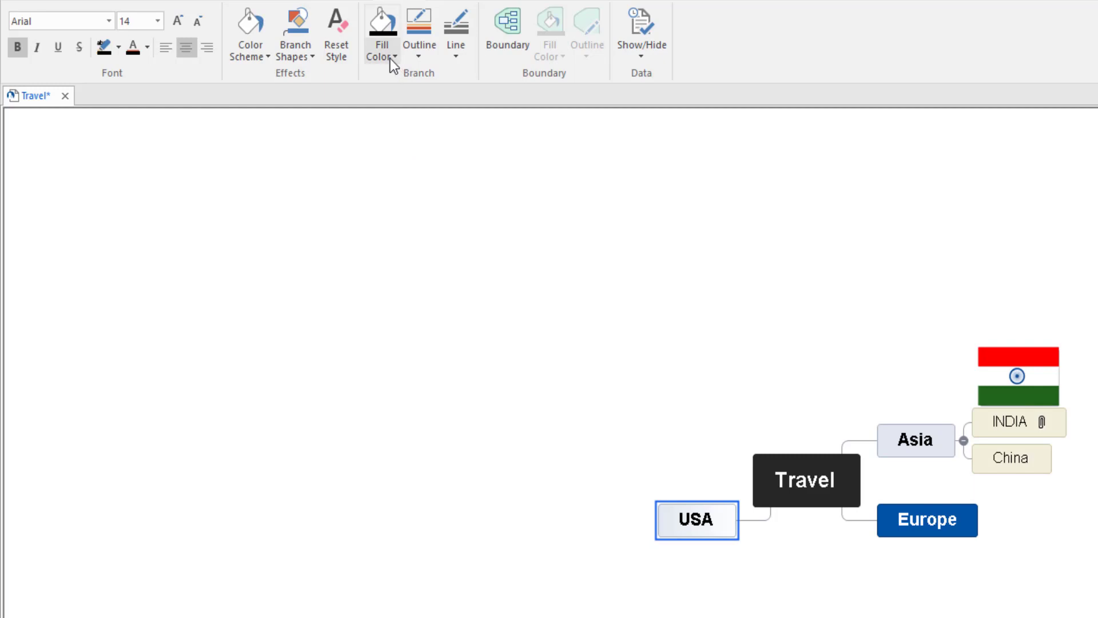
Step: Apply the solid dark red colour scheme to the USA branch and add a white gradient to its fill
{"action": "left_click", "coordinate": [256, 32]}
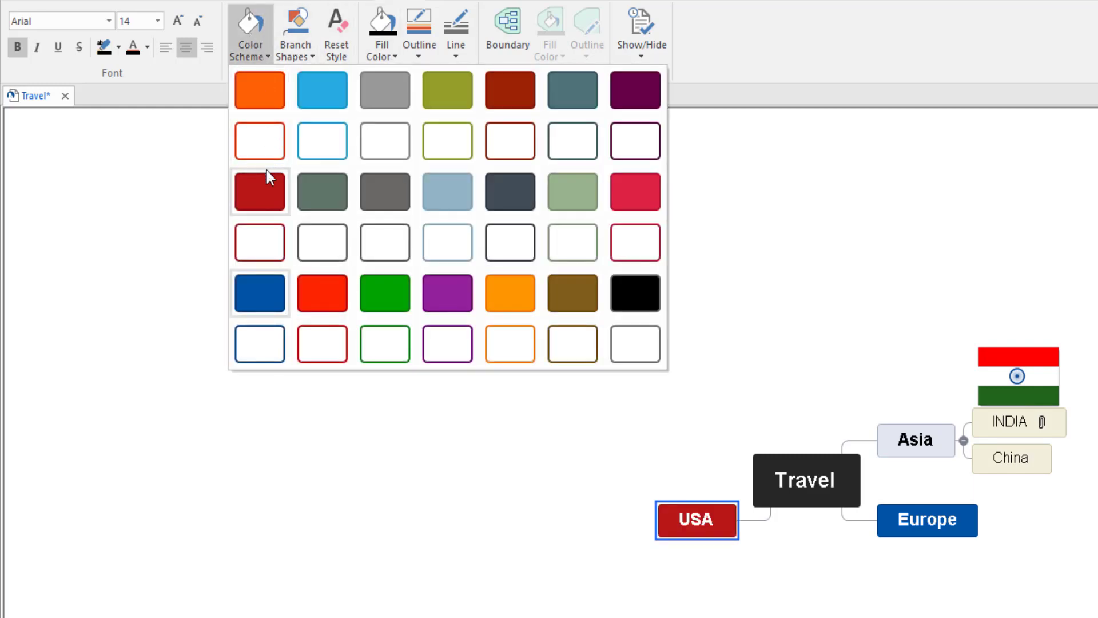
{"action": "left_click", "coordinate": [266, 186]}
{"action": "left_click", "coordinate": [385, 58]}
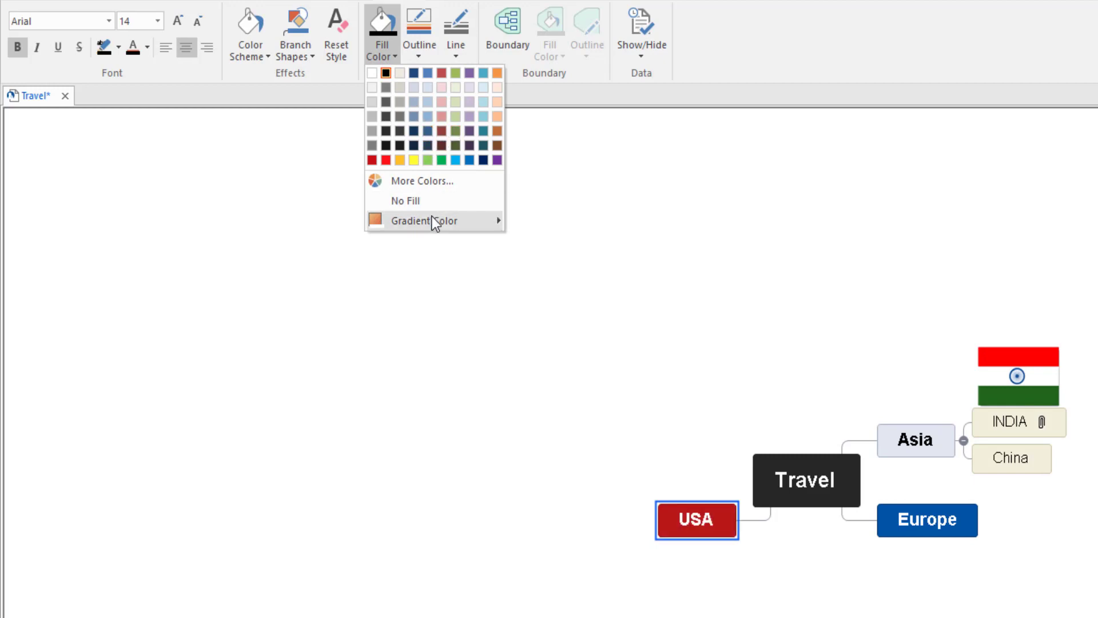
{"action": "mouse_move", "coordinate": [503, 224]}
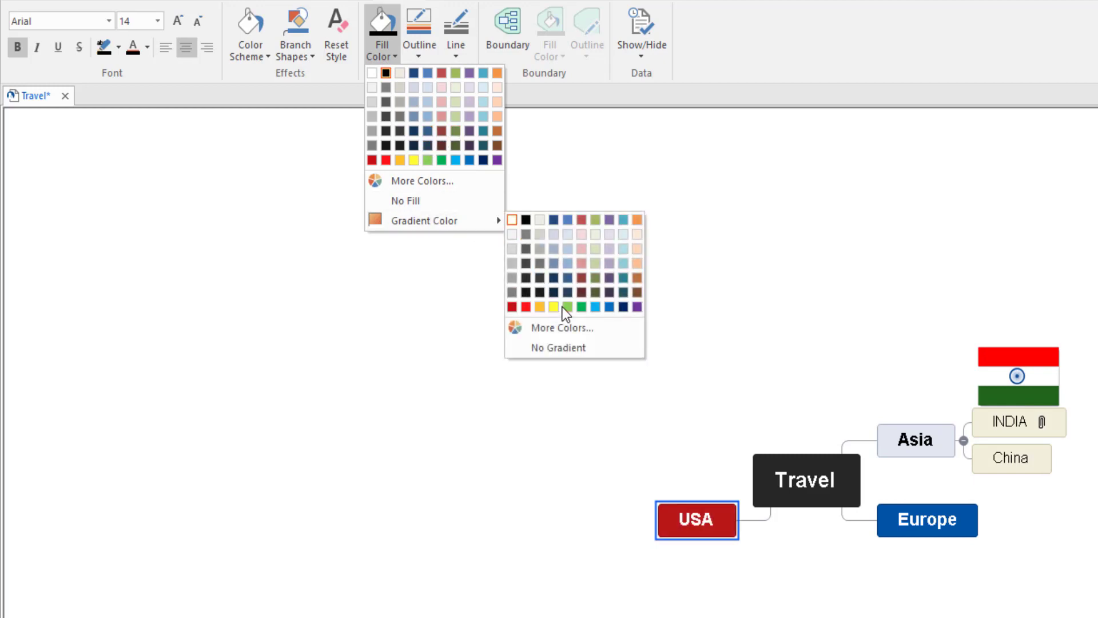
{"action": "left_click", "coordinate": [510, 228]}
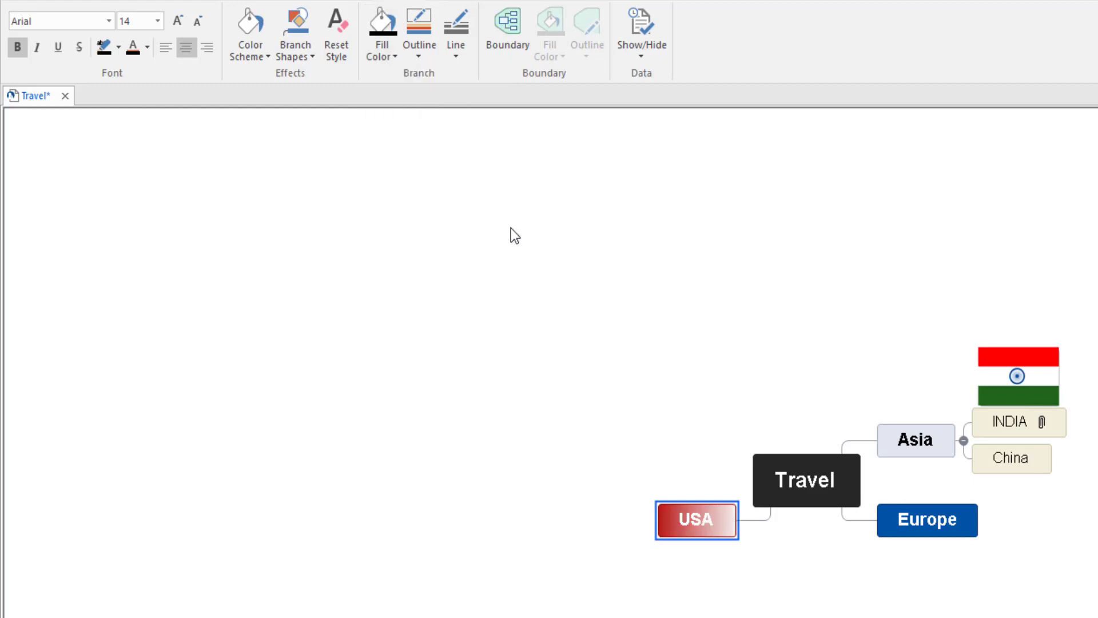
{"action": "left_click", "coordinate": [767, 579]}
{"action": "left_click", "coordinate": [709, 526]}
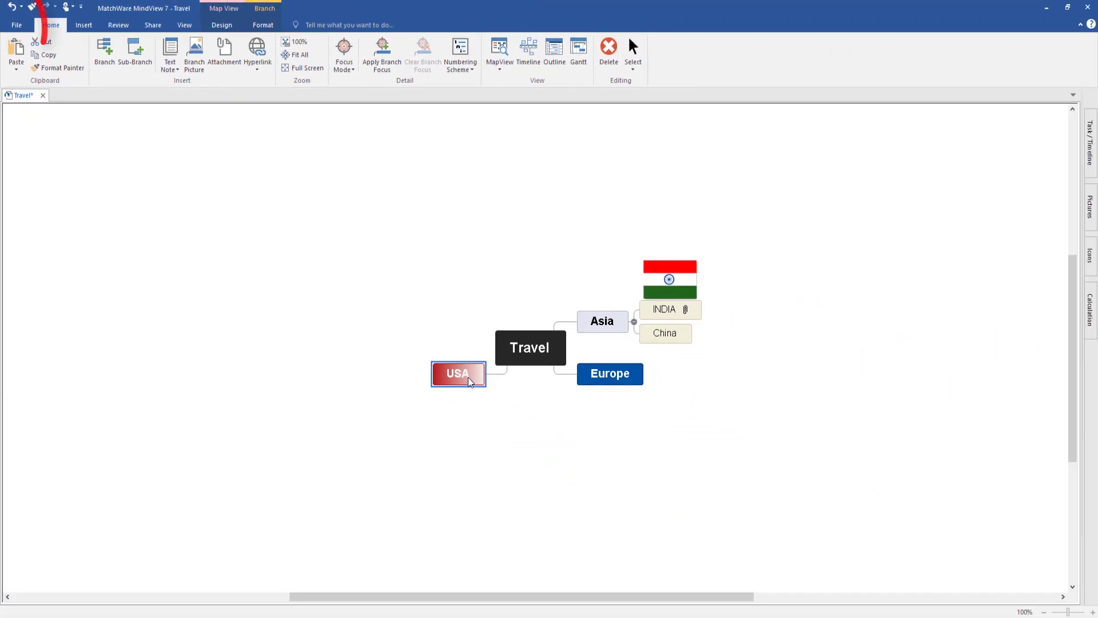
Step: Start a custom Microsoft PowerPoint export of the Travel map
{"action": "left_click", "coordinate": [18, 26]}
{"action": "left_click", "coordinate": [26, 206]}
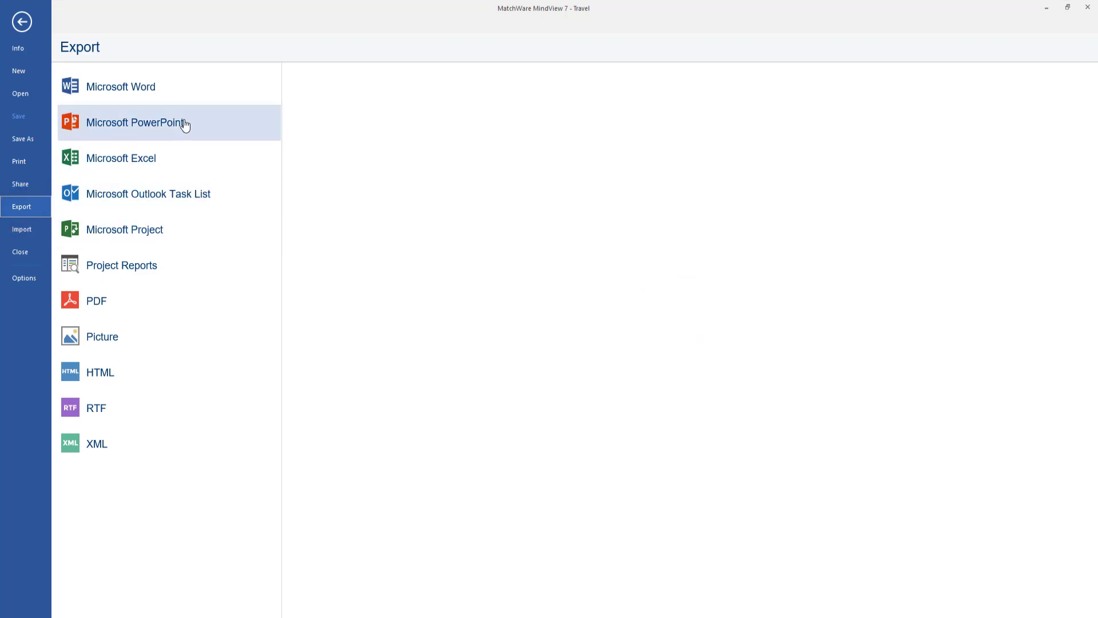
{"action": "left_click", "coordinate": [161, 128]}
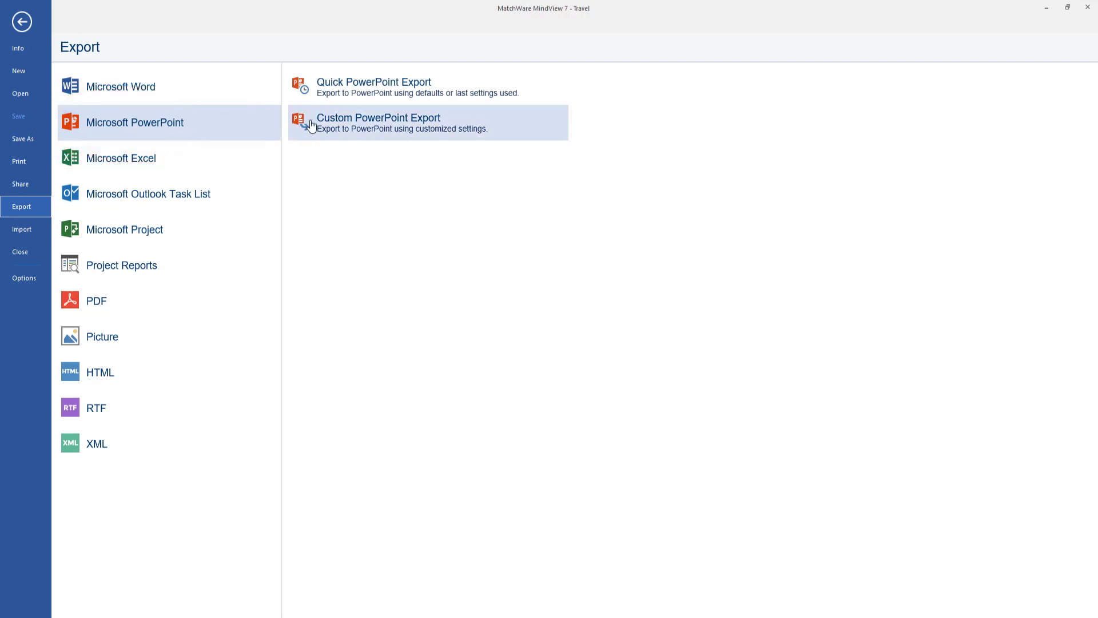
{"action": "left_click", "coordinate": [344, 134]}
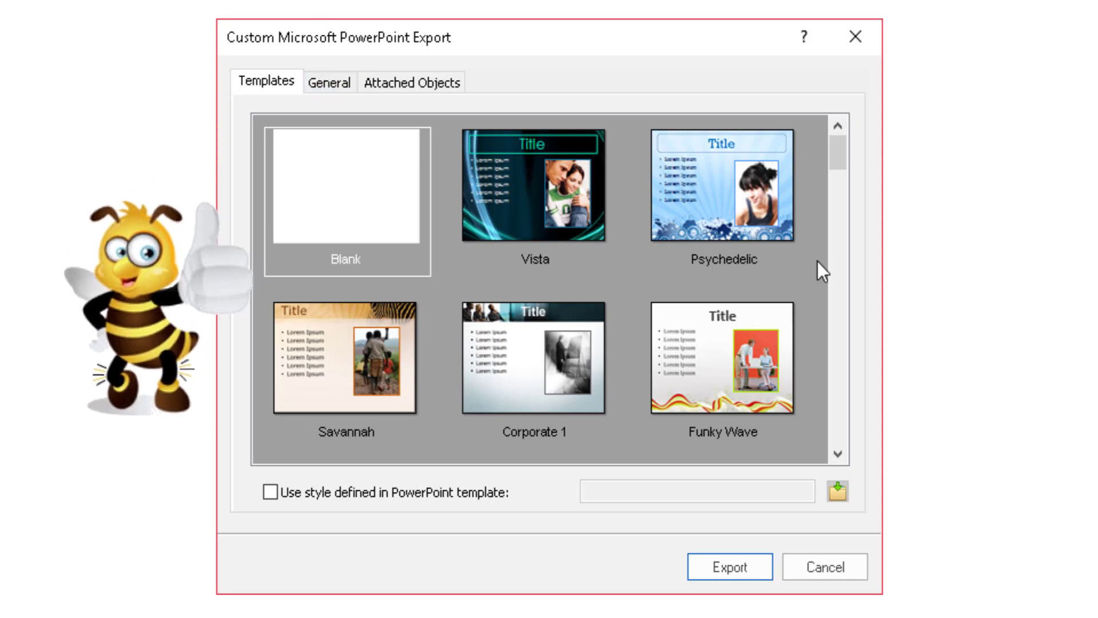
Step: Review the export templates and general options, keep the Blank template, and export the map as Travel.pptx to the Journal folder in Documents
{"action": "mouse_move", "coordinate": [837, 158]}
{"action": "left_mouse_down"}
{"action": "mouse_move", "coordinate": [851, 375]}
{"action": "mouse_move", "coordinate": [806, 140]}
{"action": "left_mouse_up"}
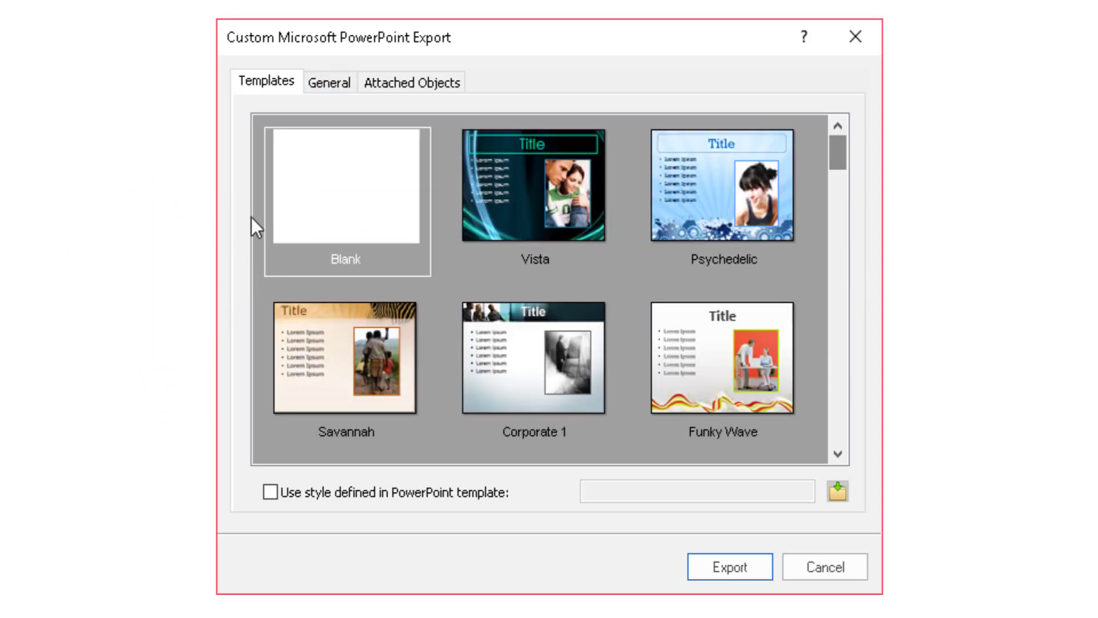
{"action": "left_click", "coordinate": [323, 83]}
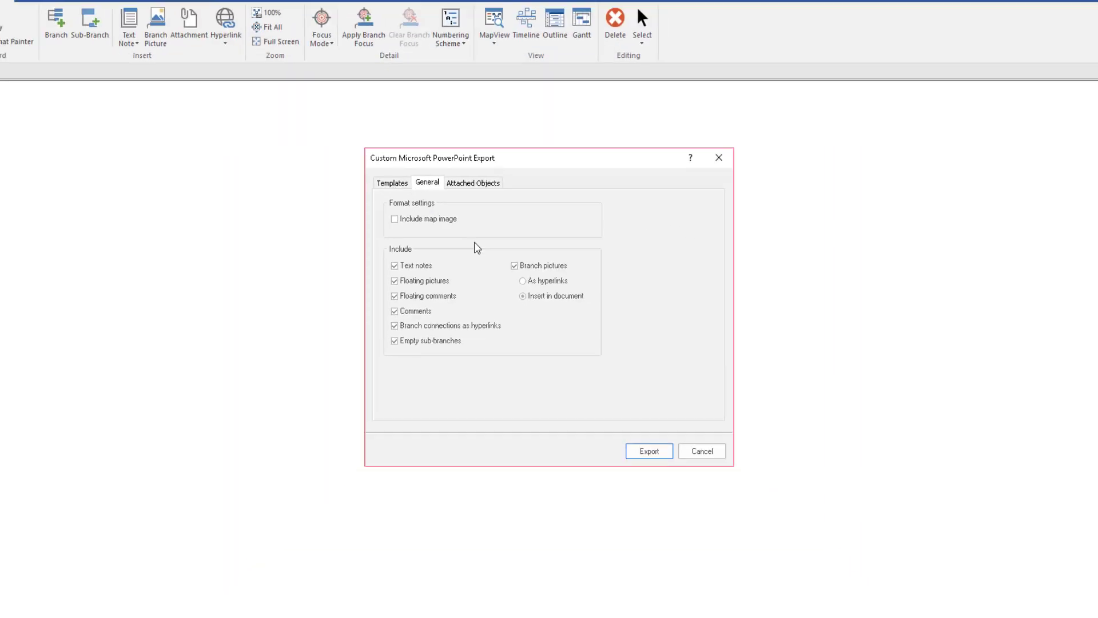
{"action": "left_click", "coordinate": [634, 438]}
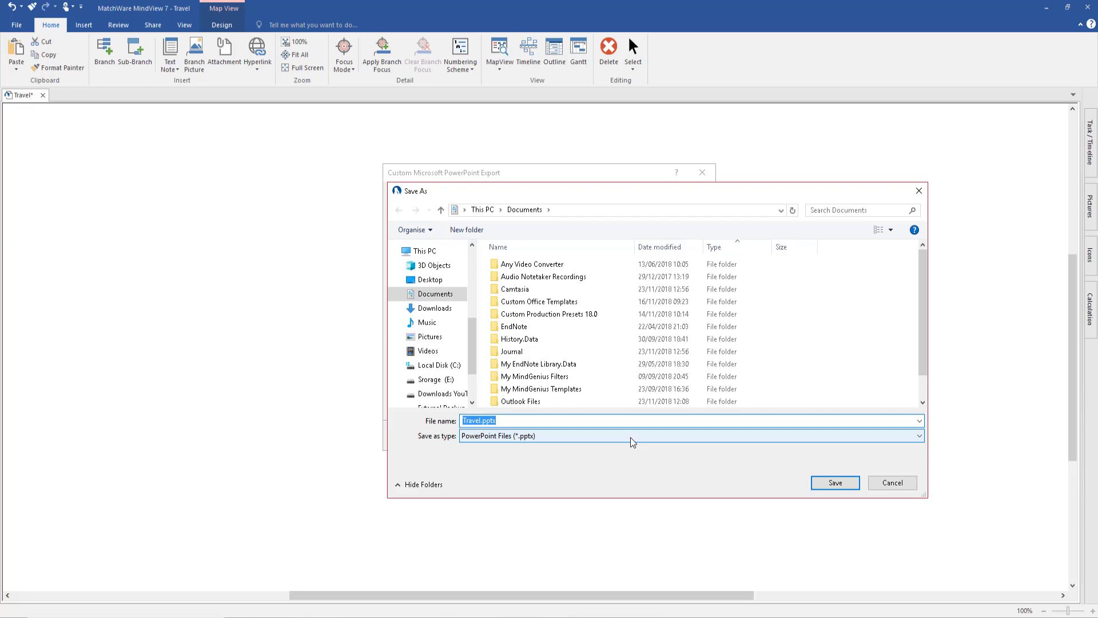
{"action": "double_click", "coordinate": [513, 351]}
{"action": "left_click", "coordinate": [836, 482]}
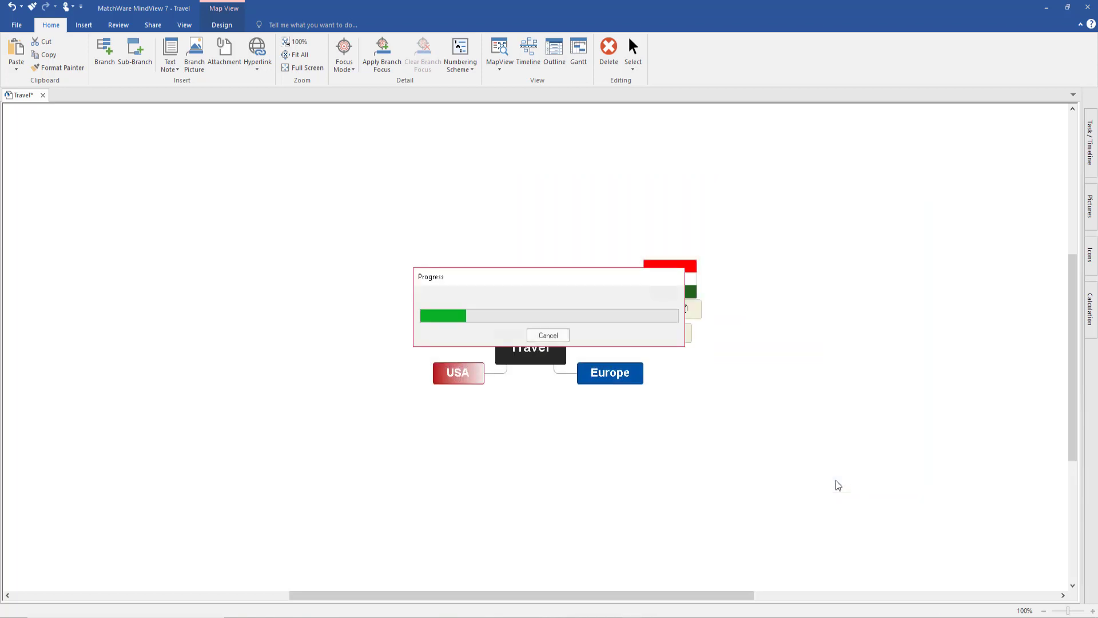
Step: Open the exported Travel.pptx in PowerPoint and arrange it side by side with the MindView map, with all the map's branches in view
{"action": "left_click", "coordinate": [556, 334]}
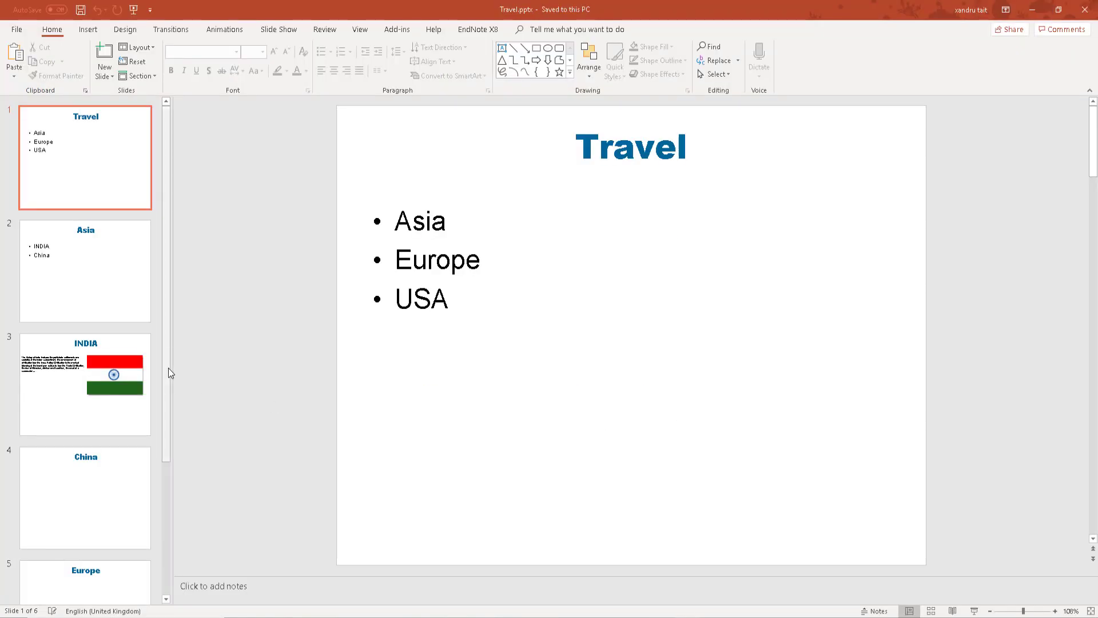
{"action": "left_click_drag", "start_coordinate": [672, 11], "coordinate": [2, 147]}
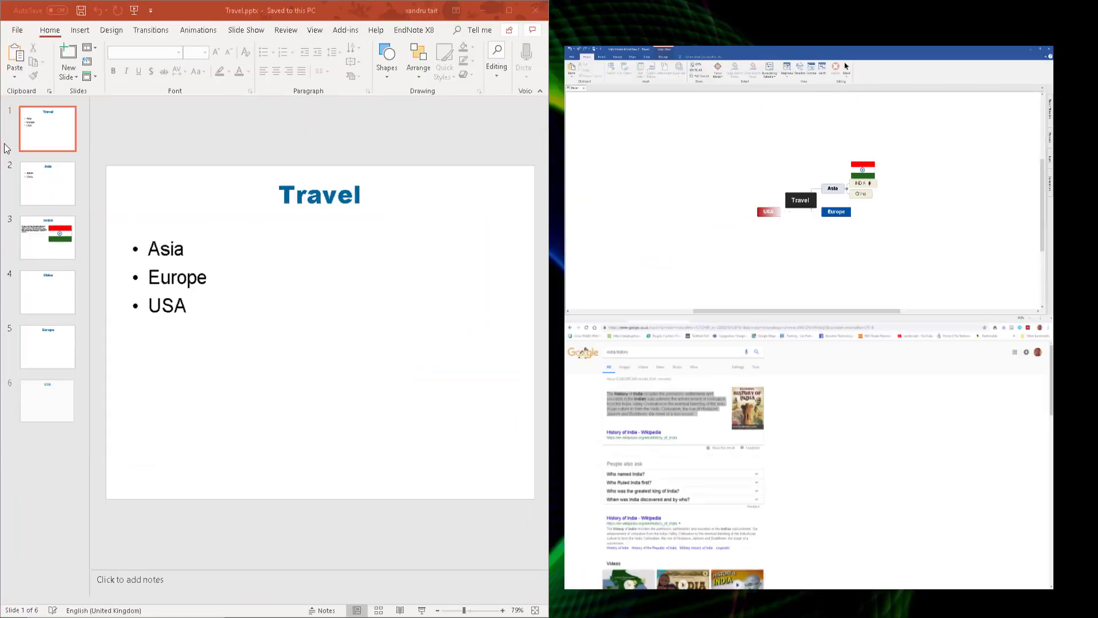
{"action": "left_click", "coordinate": [726, 195]}
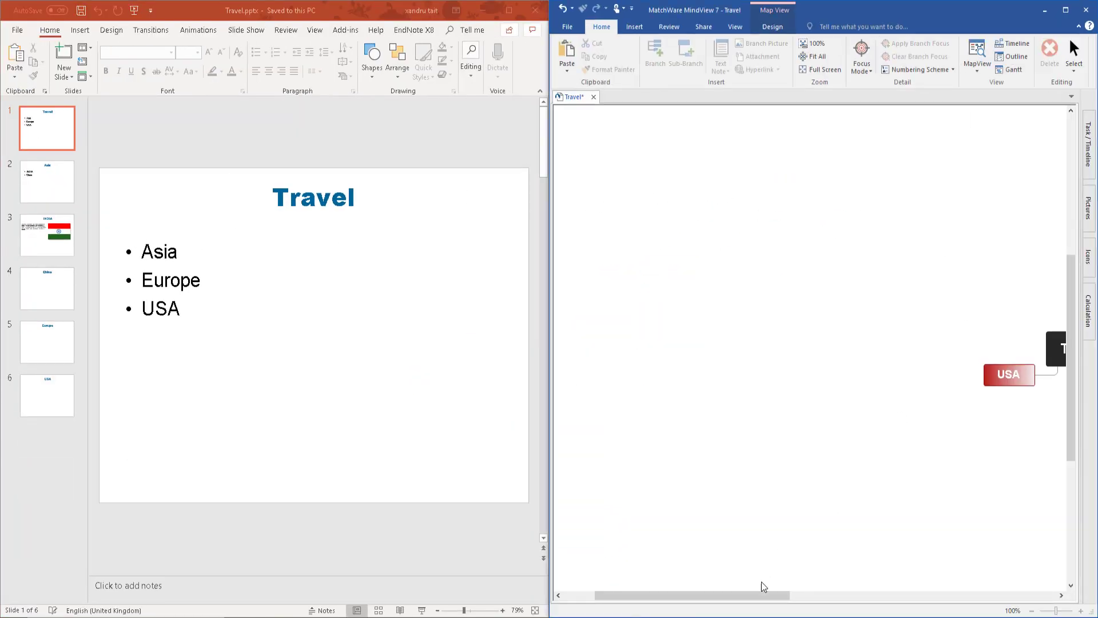
{"action": "left_click_drag", "start_coordinate": [756, 594], "coordinate": [879, 583]}
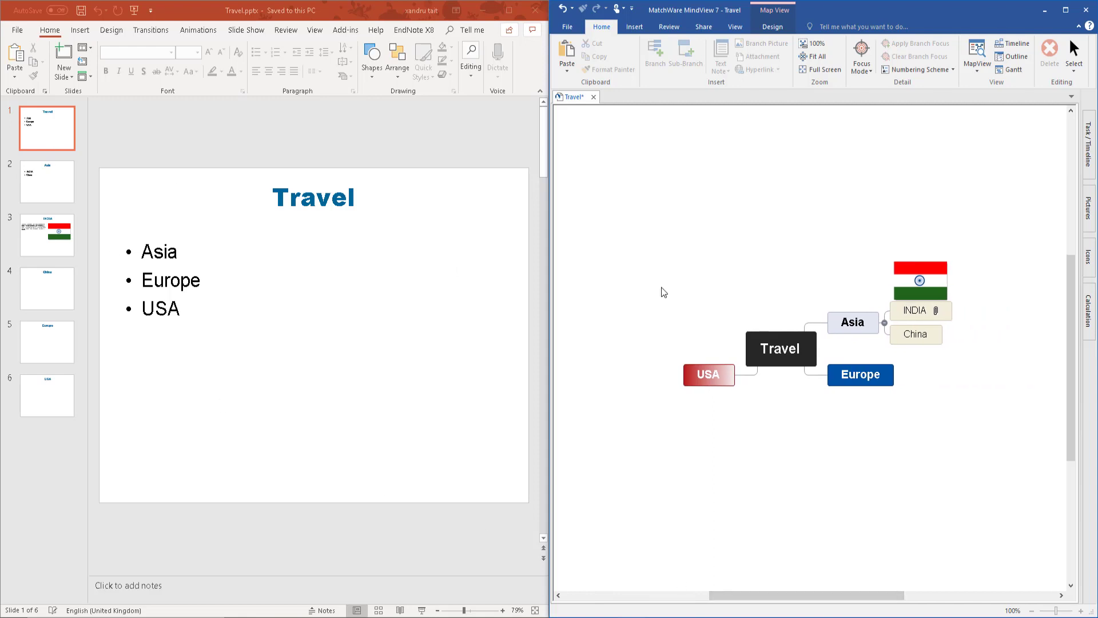
Step: Compare the map's Travel root and Asia branch with the corresponding slides of the exported presentation
{"action": "left_click", "coordinate": [771, 356]}
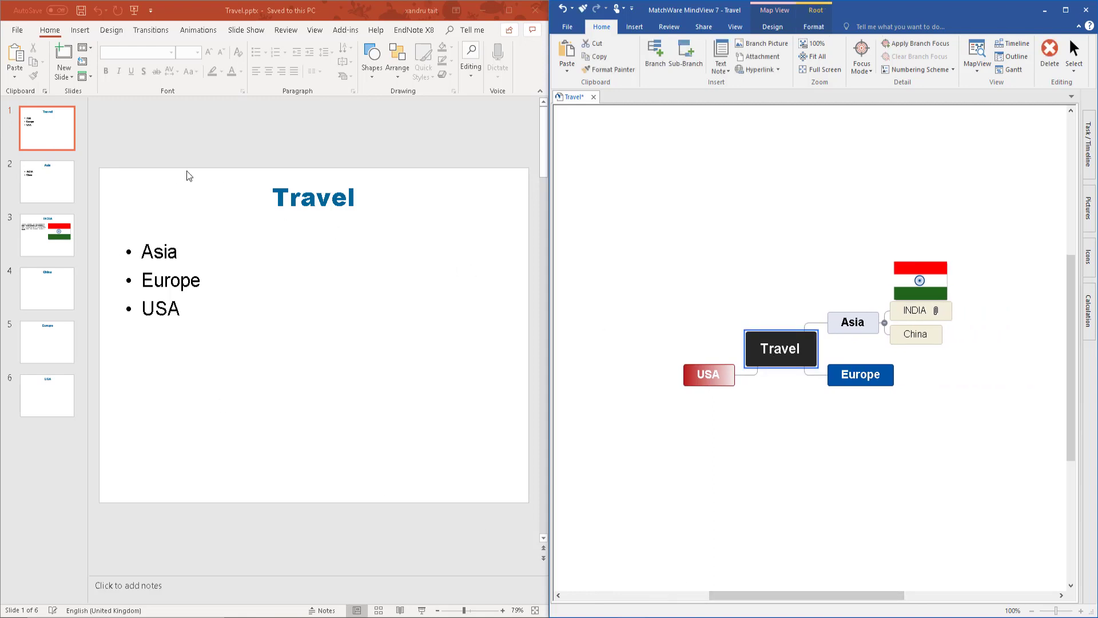
{"action": "left_click", "coordinate": [46, 193]}
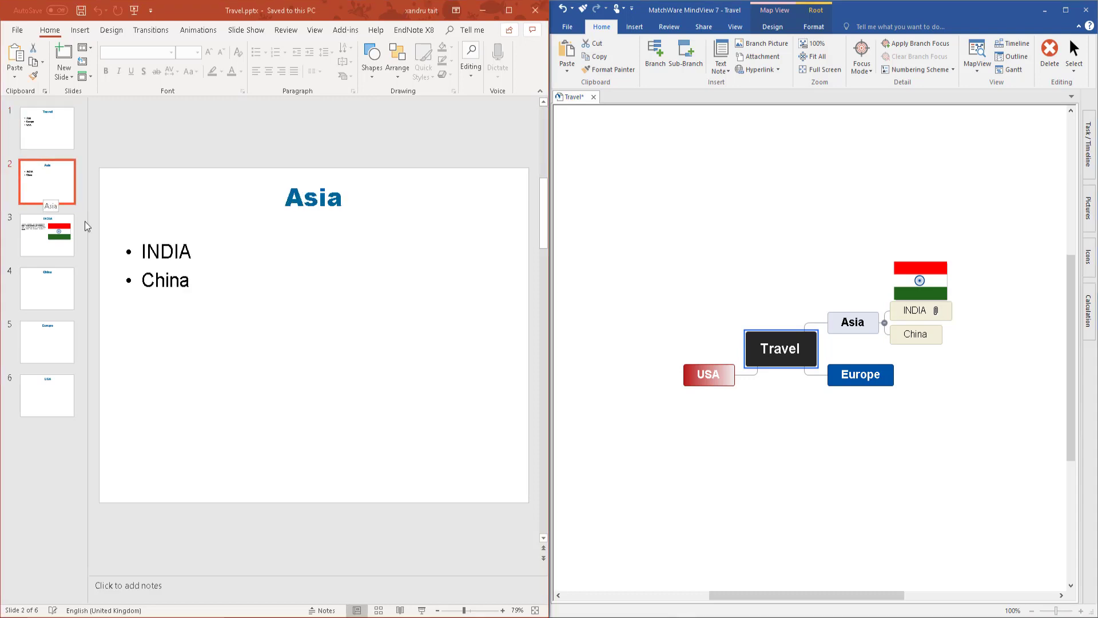